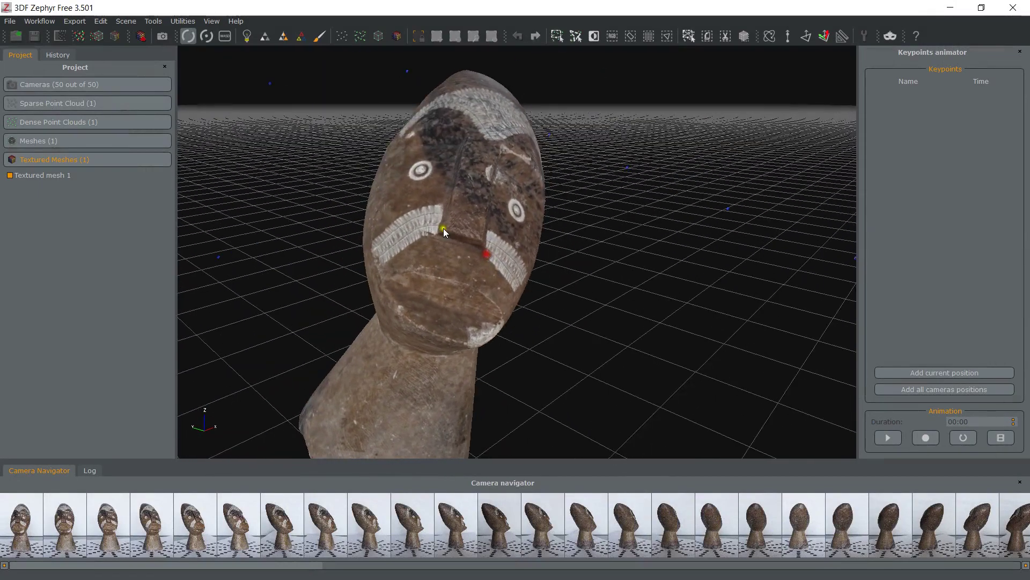
Step: Inspect the sculpture's textured mesh from other angles with its texture colours hidden
left_click(252, 37)
left_click(265, 36)
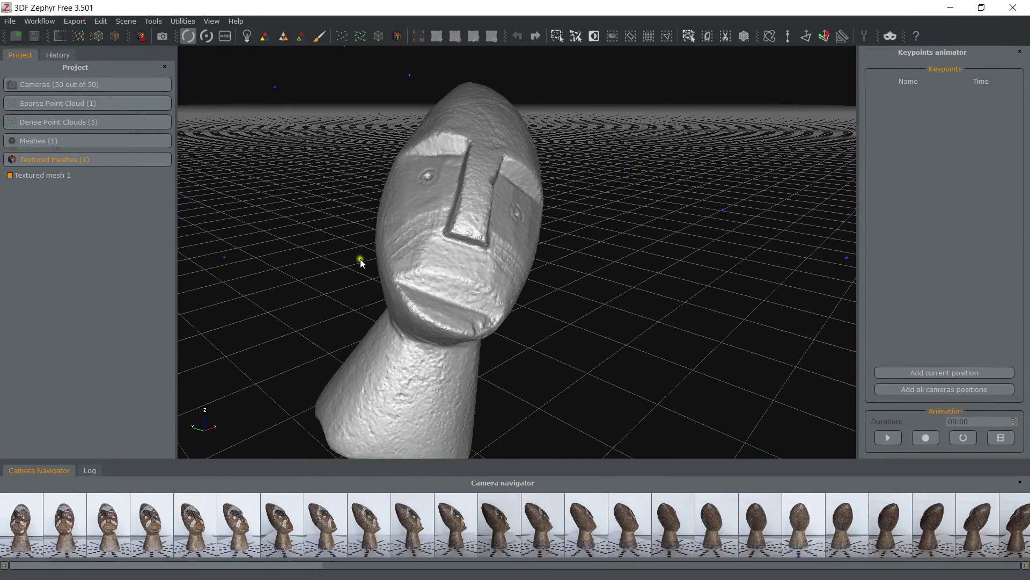
left_click_drag(361, 262, 191, 246)
left_click_drag(571, 248, 231, 124)
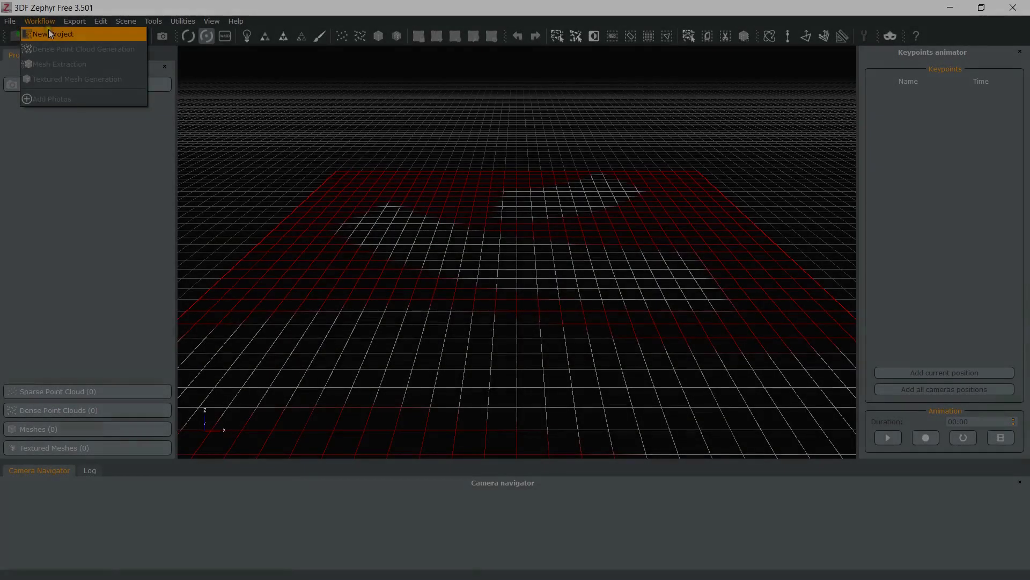
Step: Start a new project with image masking enabled and continue to photo selection
left_click(48, 29)
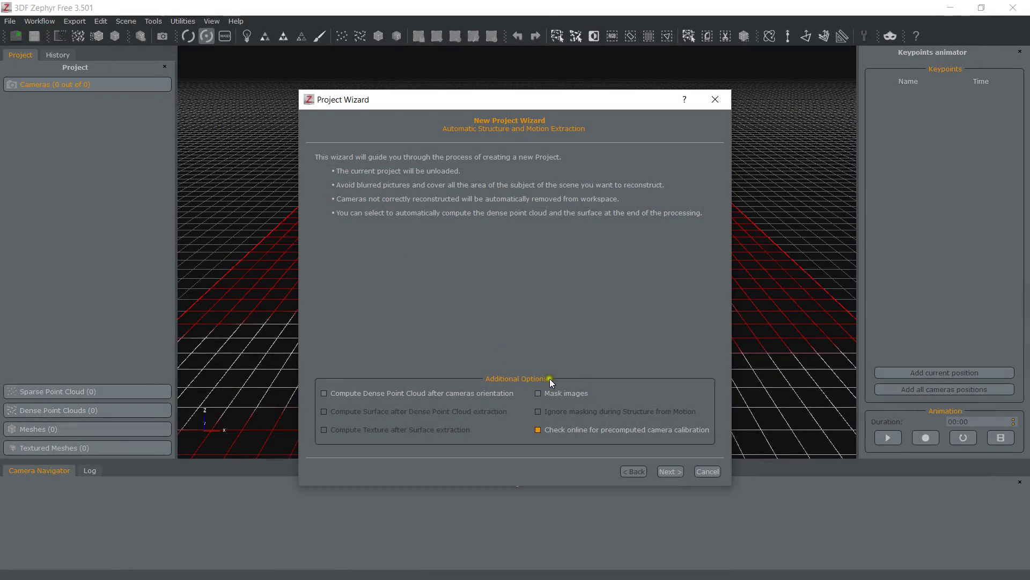
left_click(537, 394)
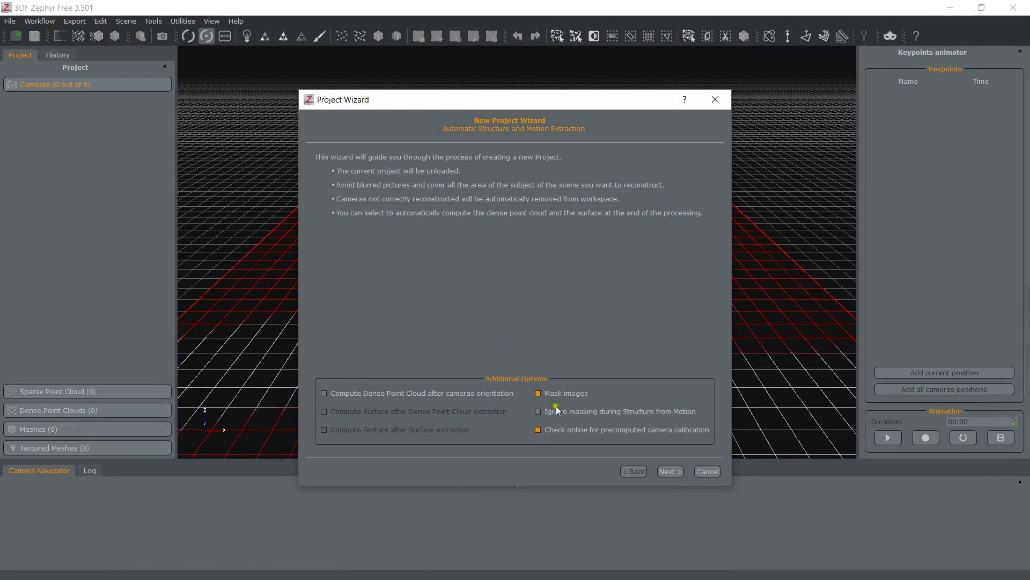
left_click(670, 471)
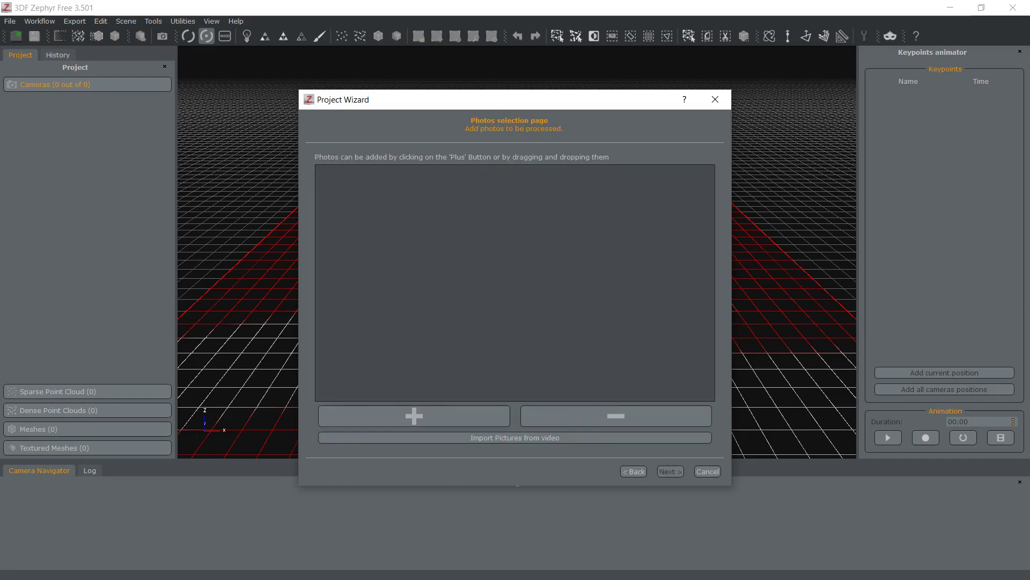
Step: Add all the photos from the DismalSouvenir folder to the project and continue to the masking page
key("alt+Tab")
left_click_drag(416, 11, 693, 220)
key("ctrl+a")
left_click_drag(623, 338, 407, 209)
left_click(912, 218)
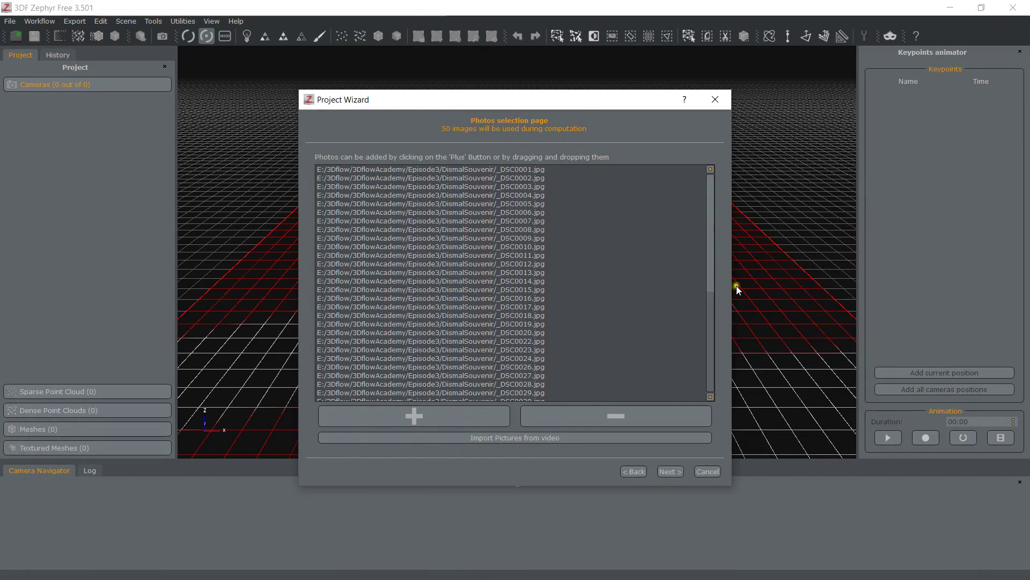
left_click(671, 472)
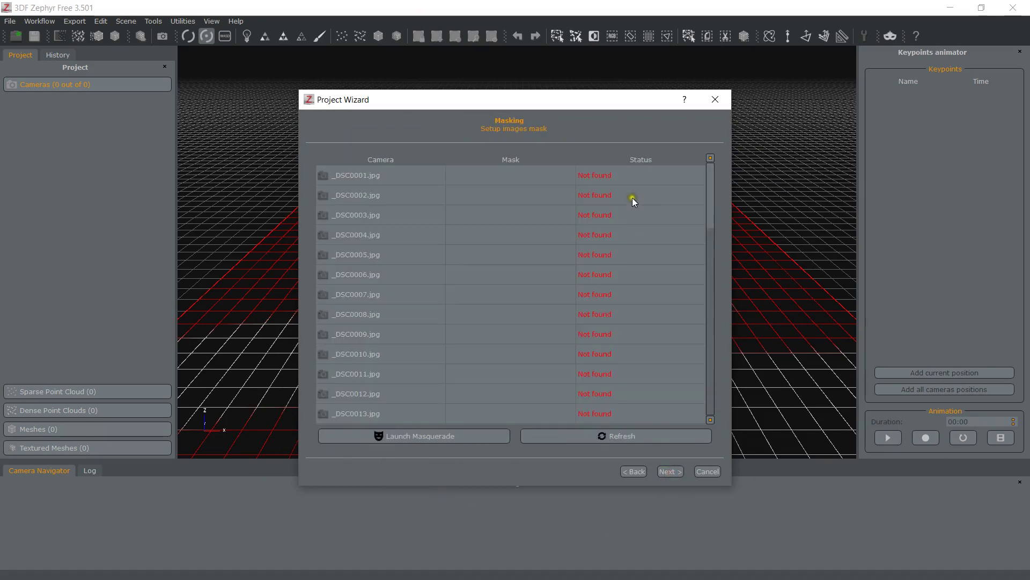
Step: In Masquerade, mask the statue in _DSC0001.jpg with a foreground stroke down its middle and a background stroke around it, and check the black-and-white mask
left_click(453, 439)
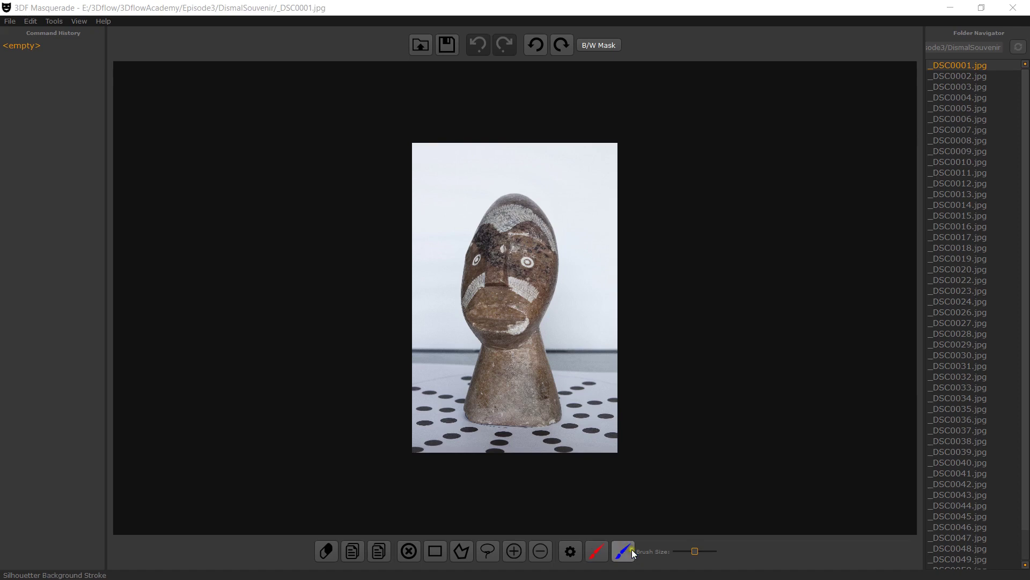
left_click(595, 553)
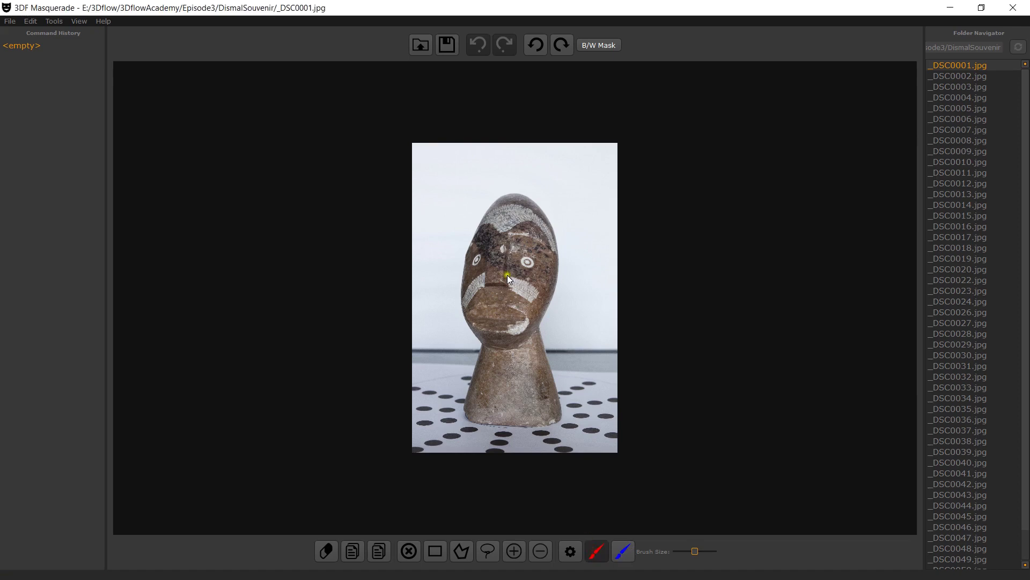
mouse_move(510, 213)
left_mouse_down()
mouse_move(497, 301)
mouse_move(522, 417)
left_mouse_up()
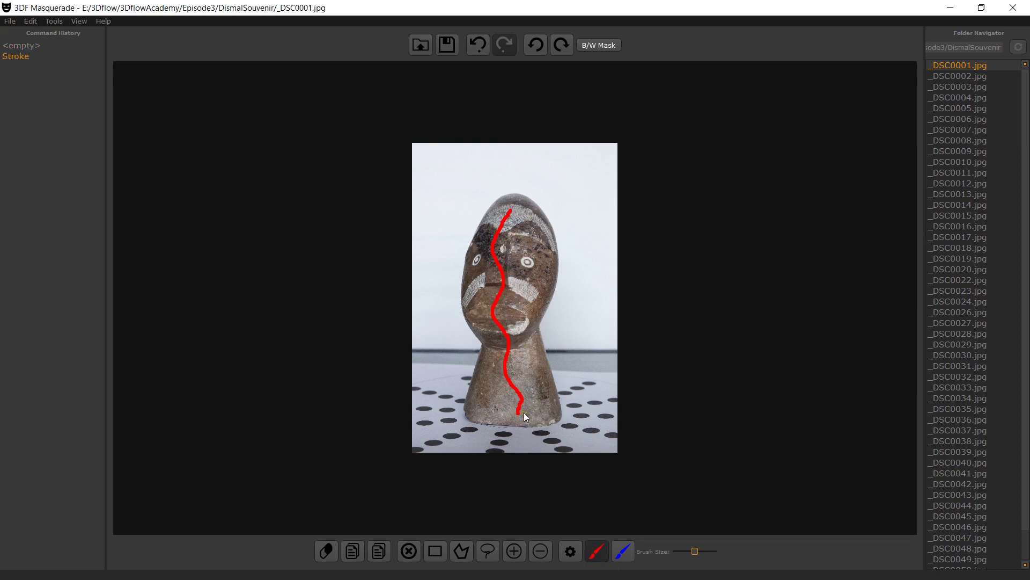
left_click(621, 543)
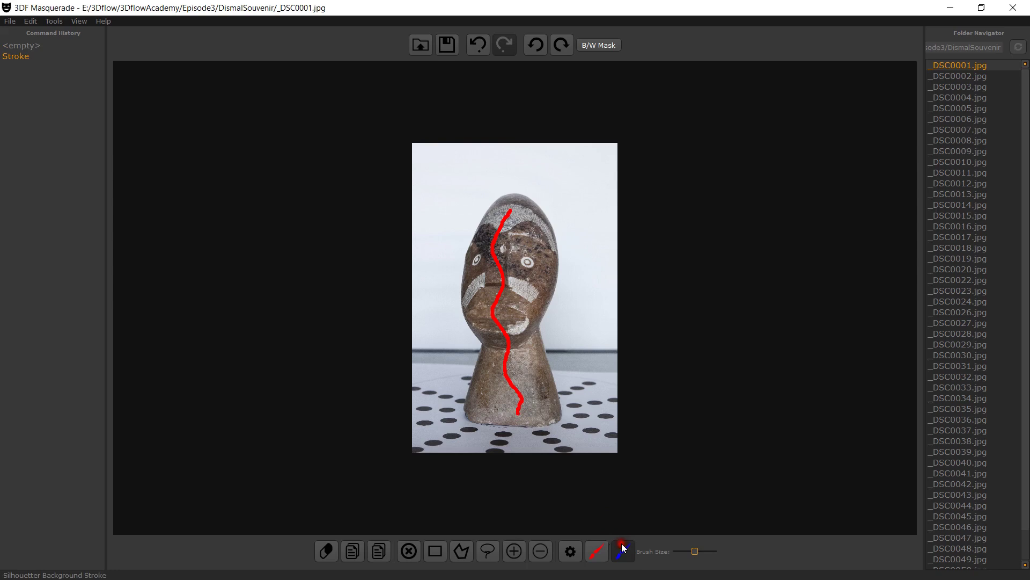
mouse_move(468, 432)
left_mouse_down()
mouse_move(459, 369)
mouse_move(434, 240)
mouse_move(506, 170)
mouse_move(559, 199)
mouse_move(584, 260)
mouse_move(570, 392)
mouse_move(578, 419)
mouse_move(536, 439)
left_mouse_up()
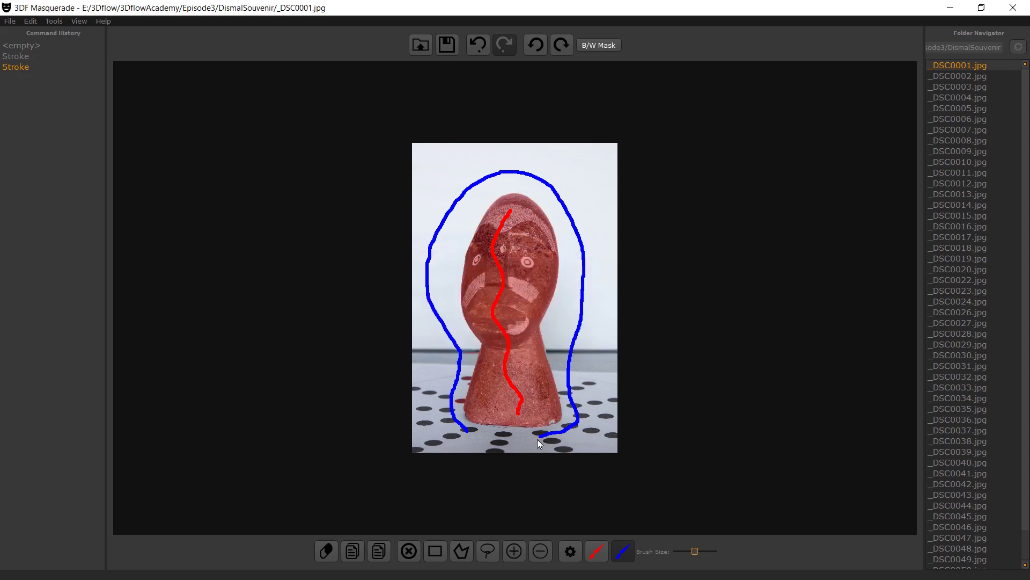
left_click(594, 47)
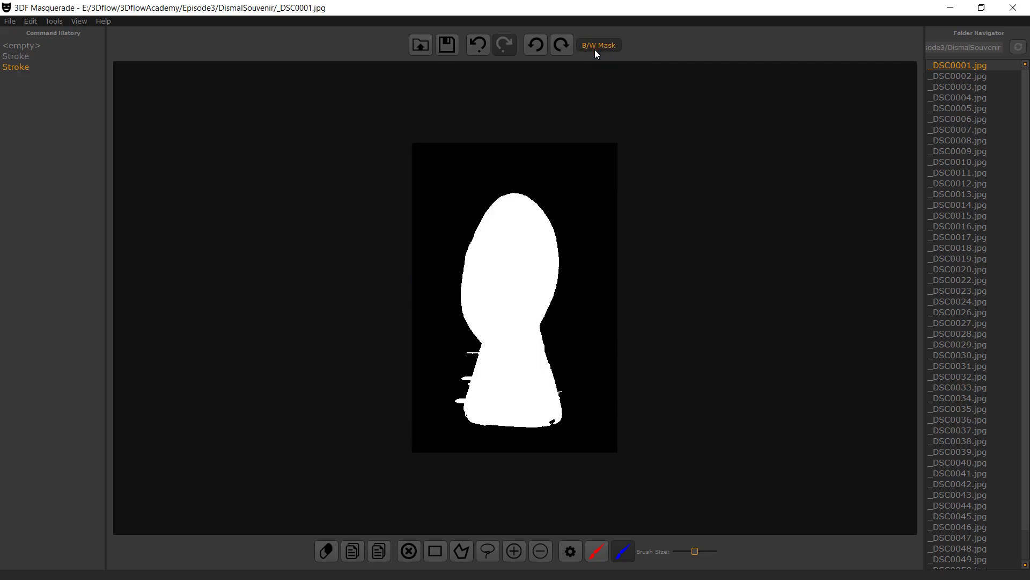
left_click(594, 48)
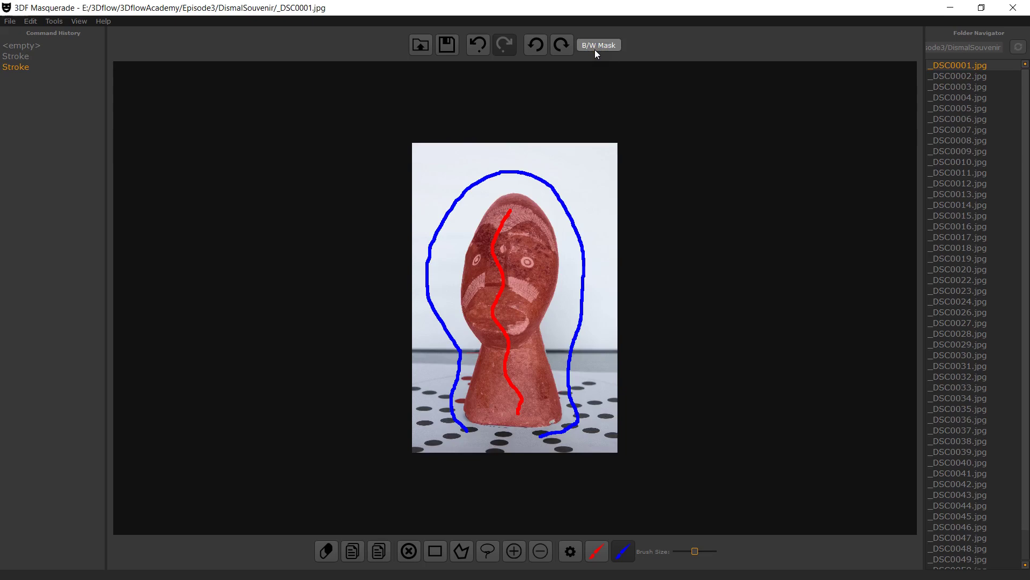
Step: Clear the stray mask patches left of the statue's neck and base using a polygonal selection, and check the mask
scroll(453, 379, "up", 4)
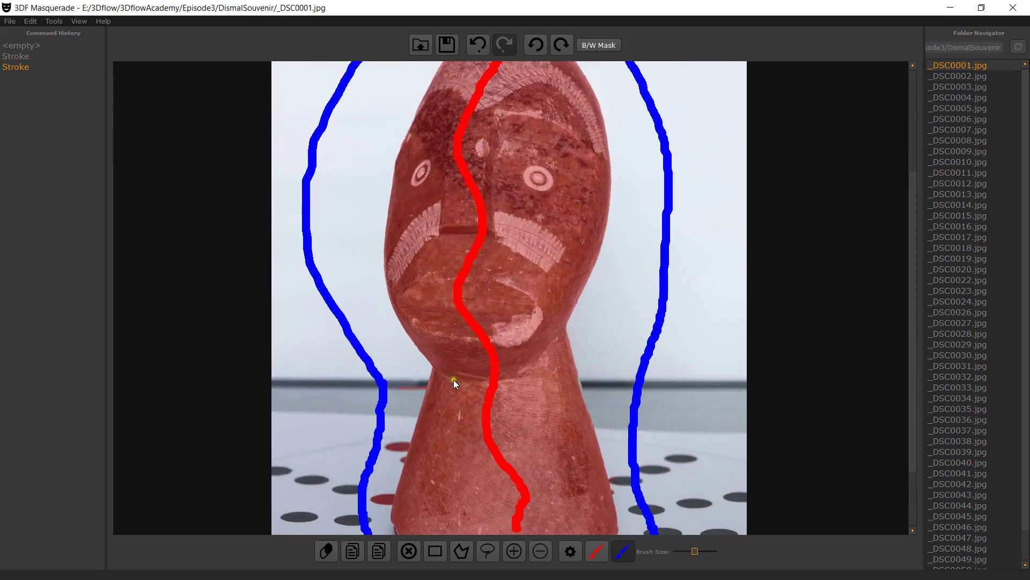
middle_click_drag(421, 421, 529, 329)
scroll(437, 390, "up", 1)
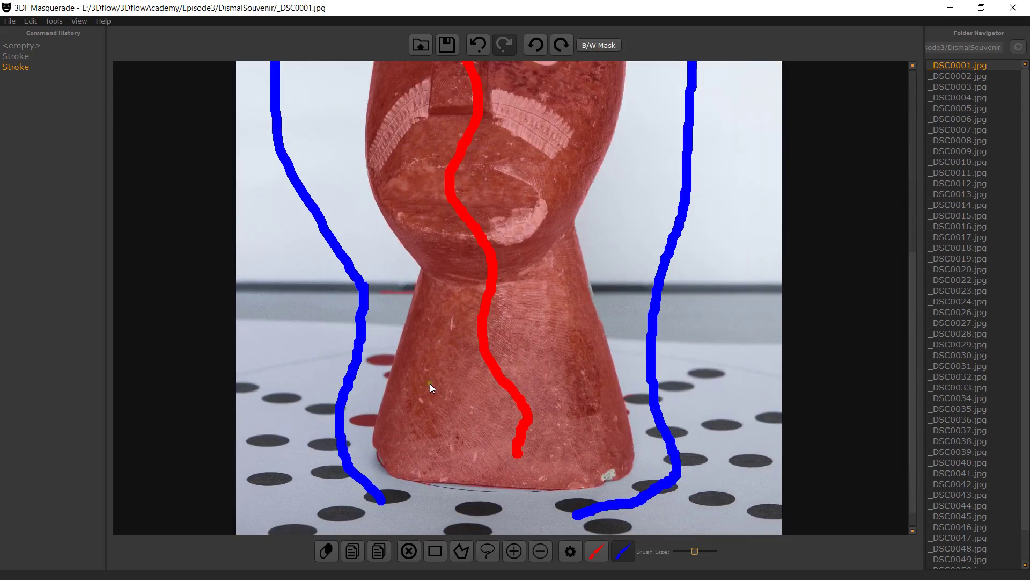
left_click(461, 551)
left_click(416, 280)
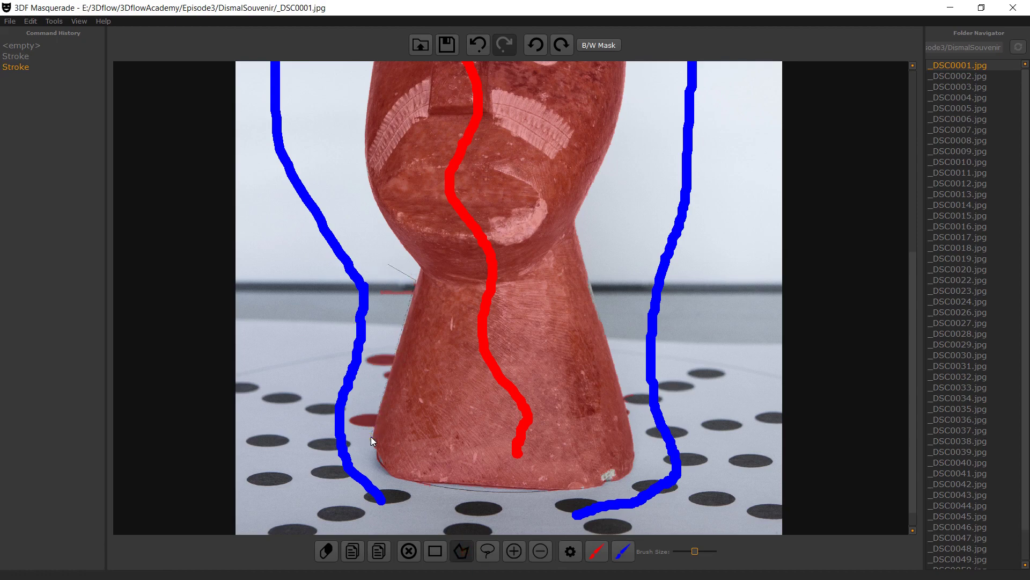
left_click(373, 437)
left_click(334, 435)
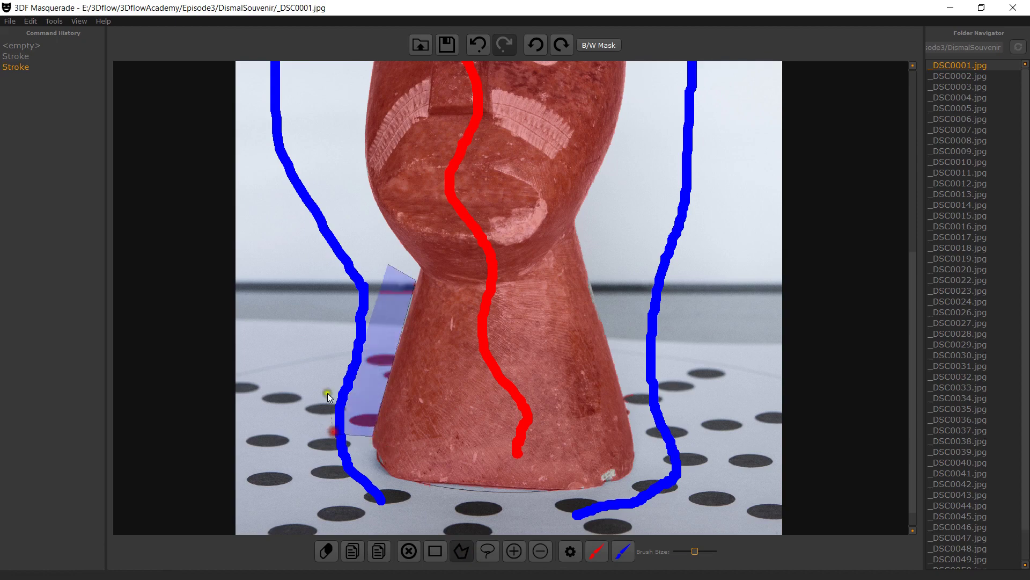
left_click(332, 347)
left_click(344, 327)
left_click(387, 268)
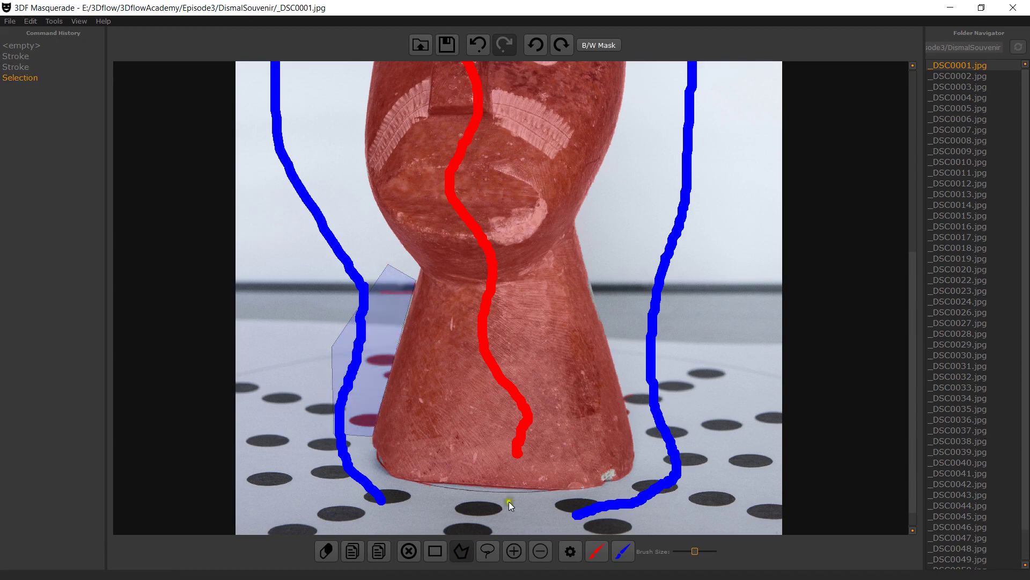
left_click(536, 549)
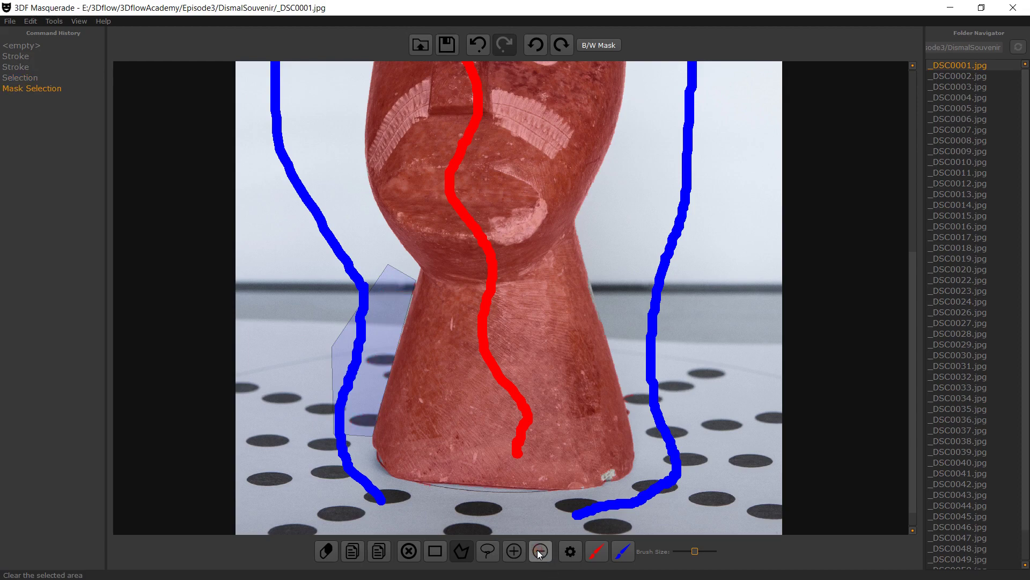
left_click(604, 47)
left_click(605, 47)
Step: Lasso the stray spot right of the statue's base out of the mask, and add the unmasked chip at its lower right corner
left_click(494, 551)
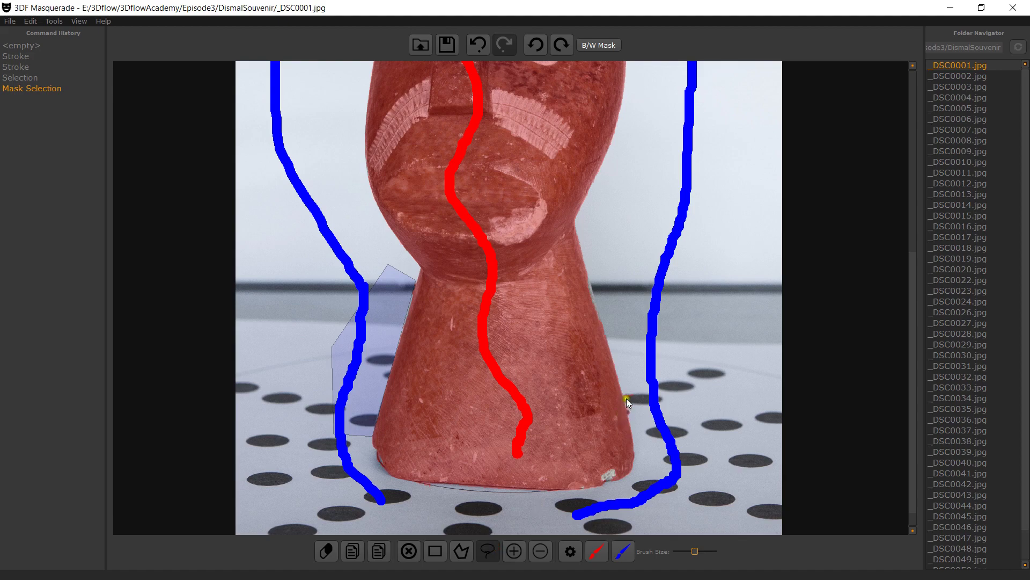
mouse_move(627, 411)
left_mouse_down()
mouse_move(630, 420)
mouse_move(650, 415)
mouse_move(626, 393)
left_mouse_up()
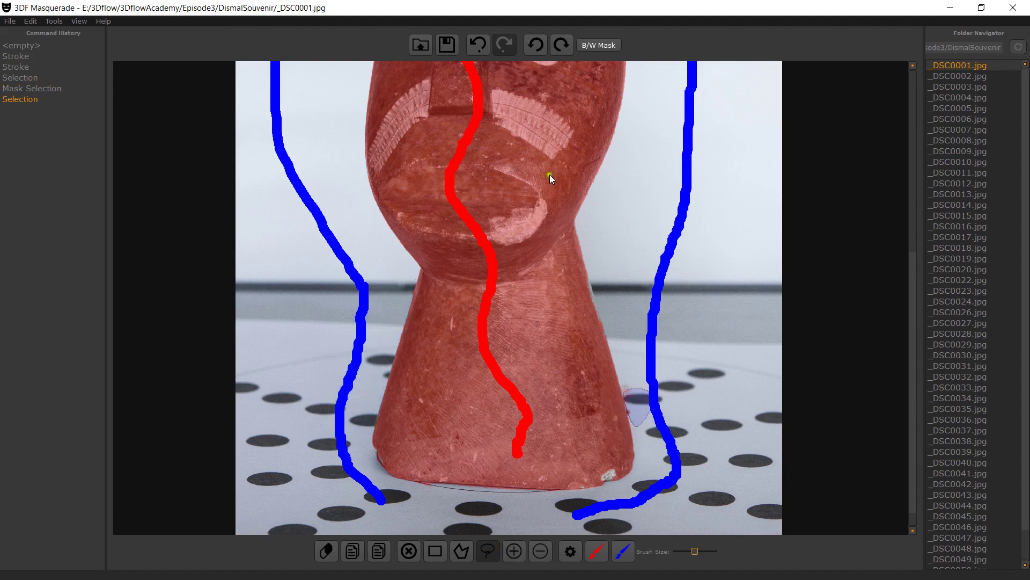
left_click(539, 551)
left_click(597, 46)
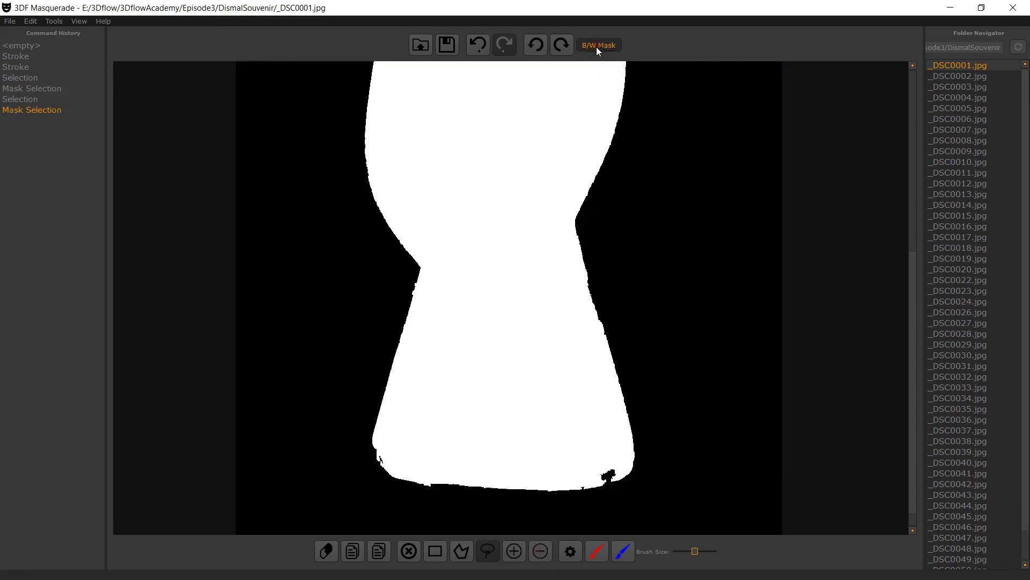
left_click(597, 46)
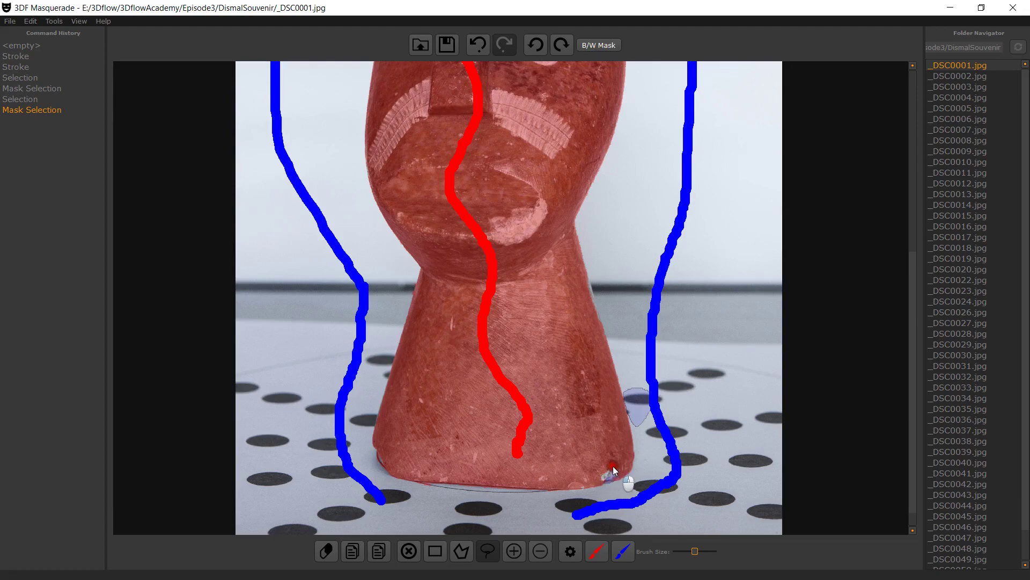
left_click_drag(598, 471, 604, 482)
left_click(514, 551)
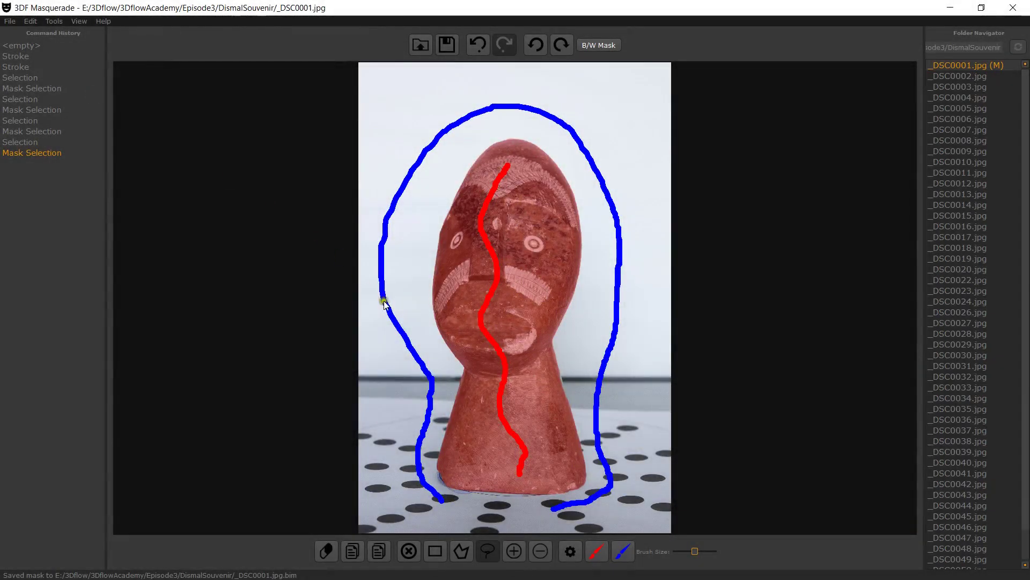
Step: Automatically extend the silhouette to _DSC0002.jpg and check its black-and-white mask
left_click(570, 553)
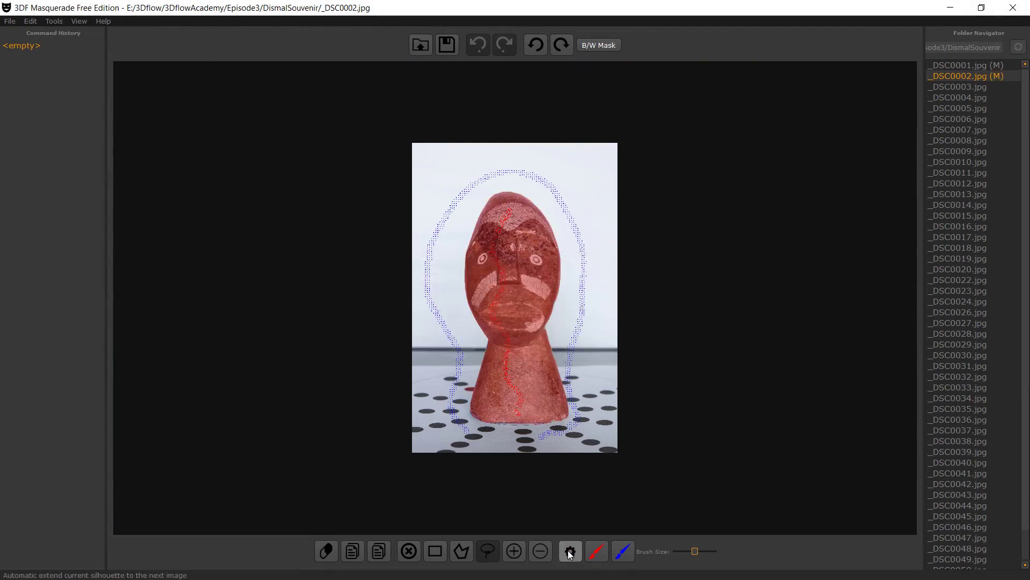
left_click(589, 47)
left_click(587, 48)
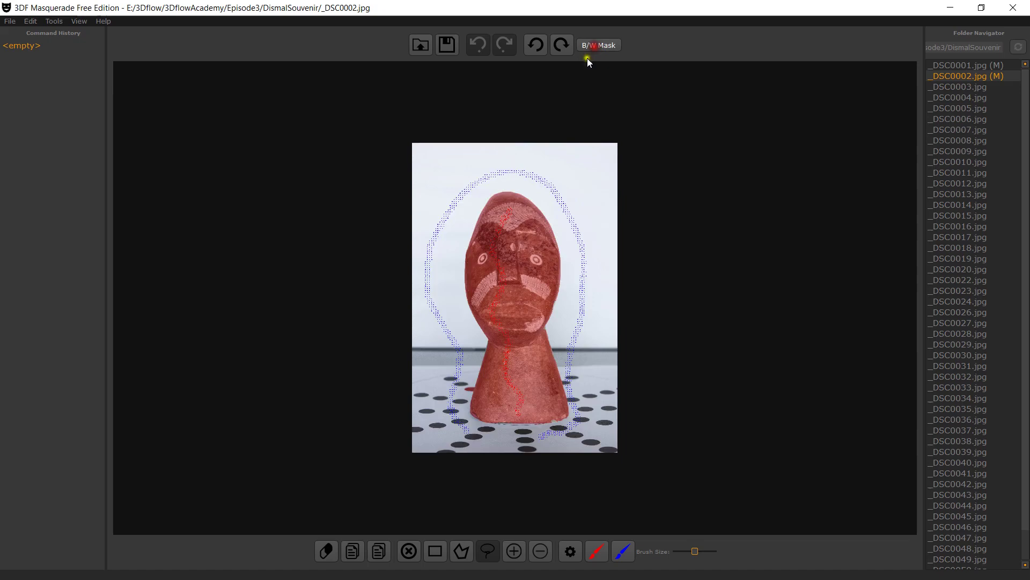
Step: Mark the stray dark dot beside the statue's base in _DSC0002.jpg as background, and draw a background stroke across the base
scroll(423, 445, "up", 3)
scroll(437, 419, "down", 2)
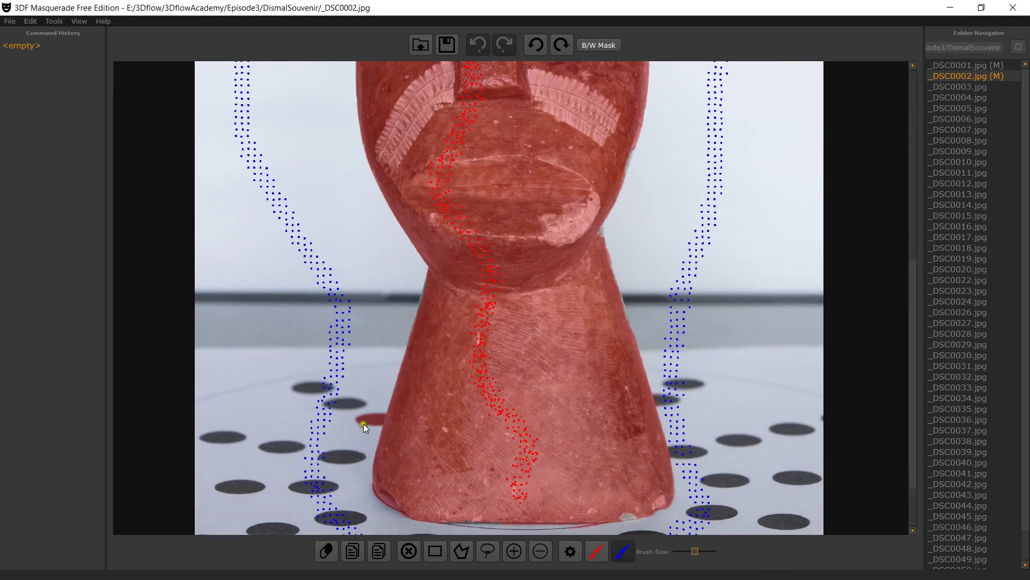
left_click(364, 420)
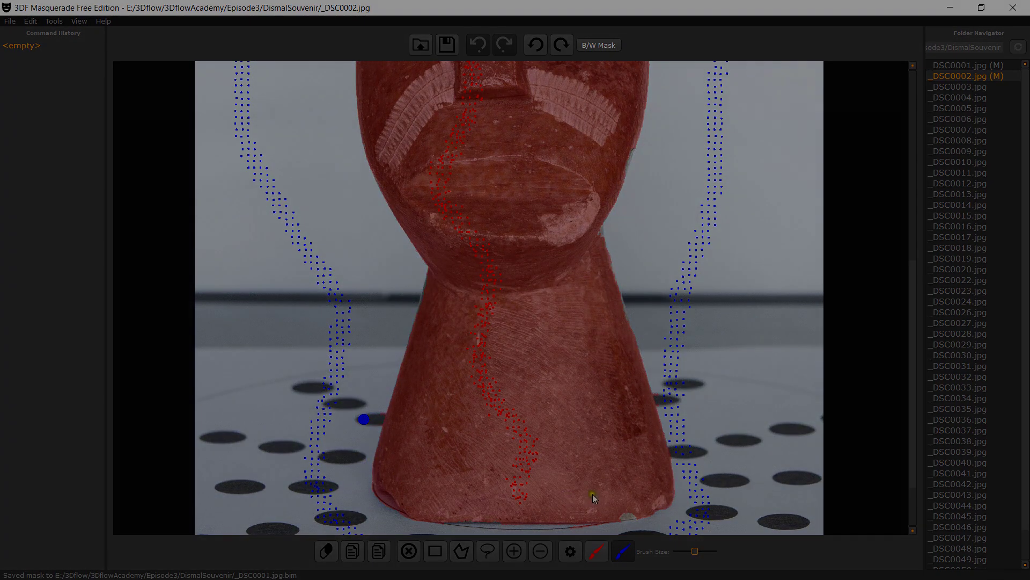
middle_click_drag(593, 494, 592, 449)
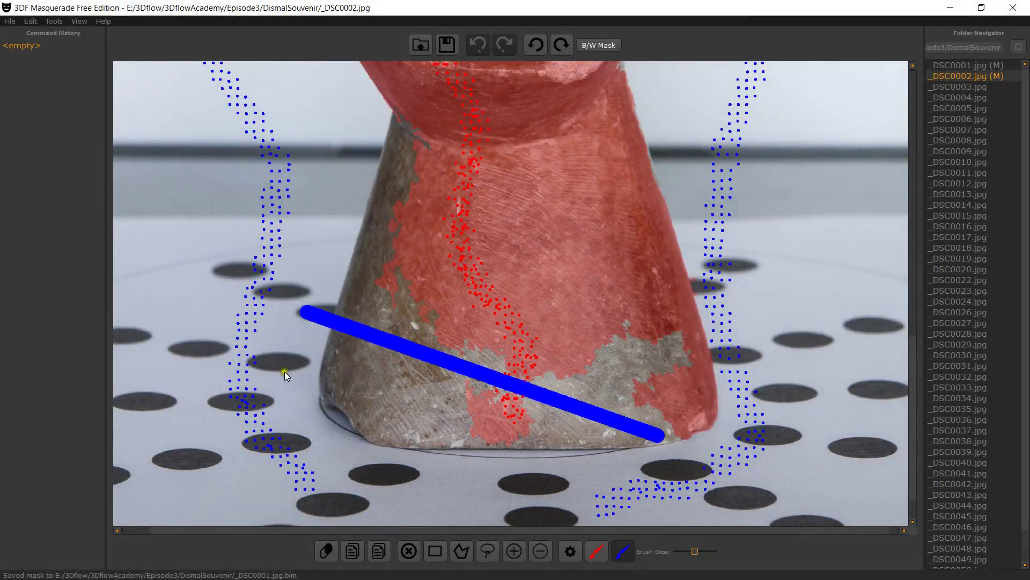
mouse_move(310, 321)
left_mouse_down()
mouse_move(350, 345)
mouse_move(460, 376)
left_mouse_up()
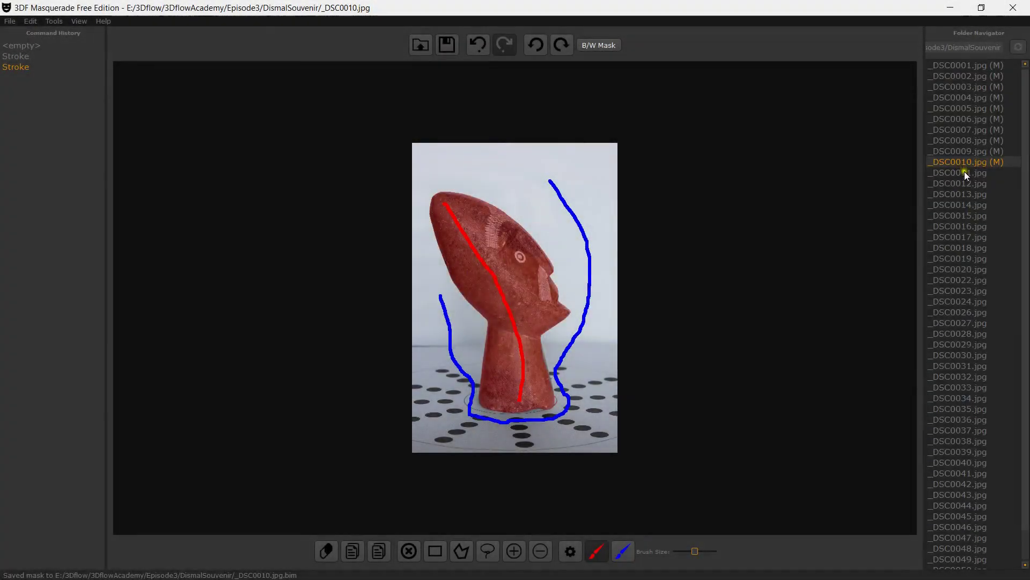
Step: Open _DSC0011.jpg and paint a silhouette stroke to mask the statue
left_click(964, 171)
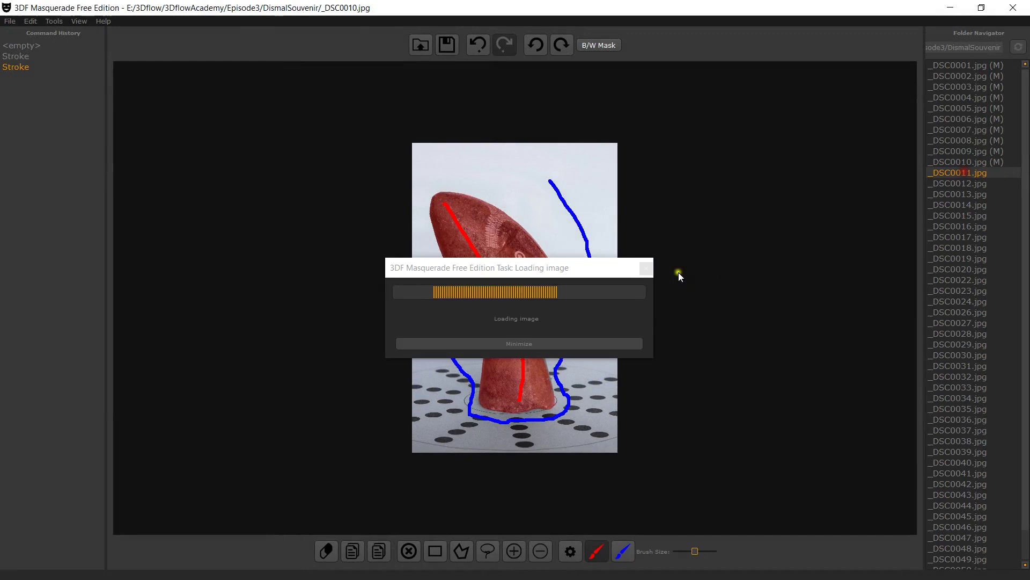
mouse_move(437, 198)
left_mouse_down()
mouse_move(516, 395)
mouse_move(589, 321)
mouse_move(566, 199)
left_mouse_up()
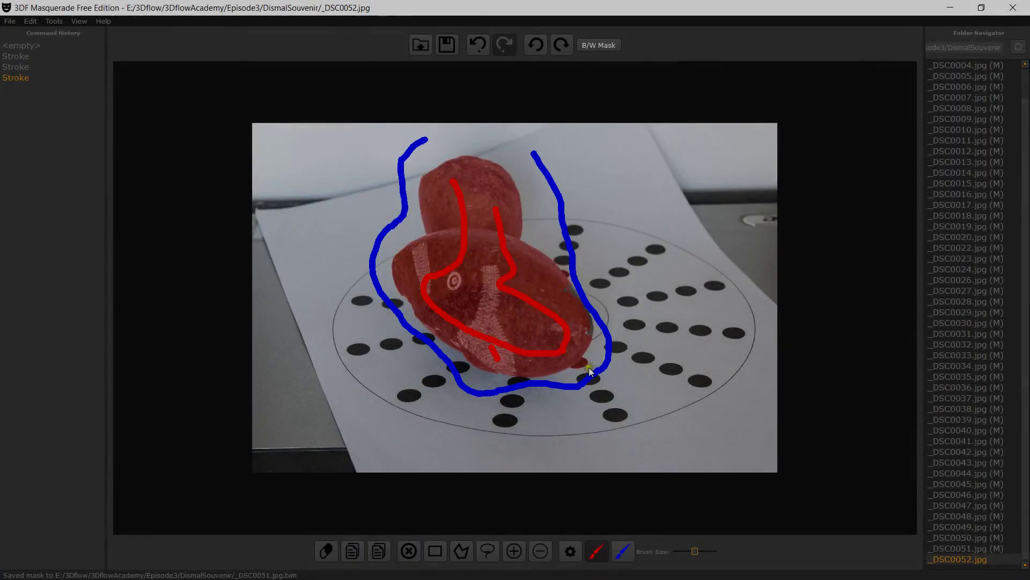
Step: Mark the stray spot beside the statue's head in _DSC0052.jpg as background, and close Masquerade to return to the Project Wizard
left_click(587, 366)
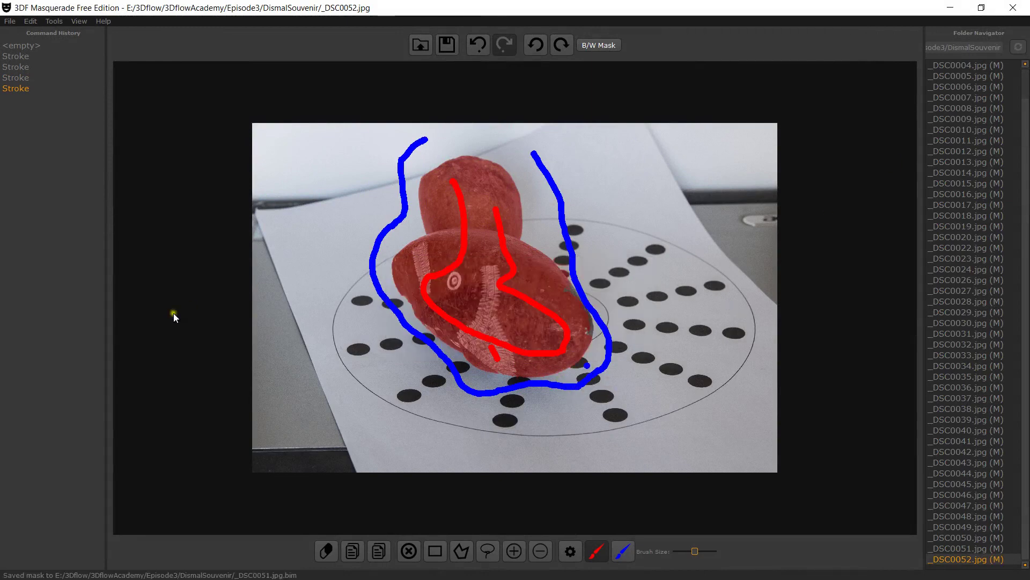
left_click(1014, 7)
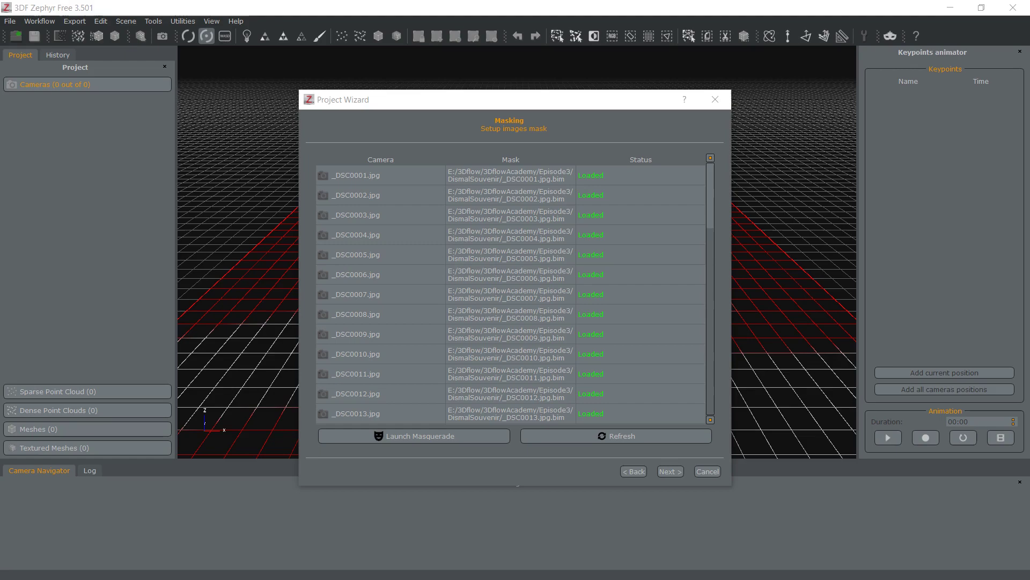
Step: Run the camera orientation with the loaded masks and finish the Project Wizard
left_click(673, 472)
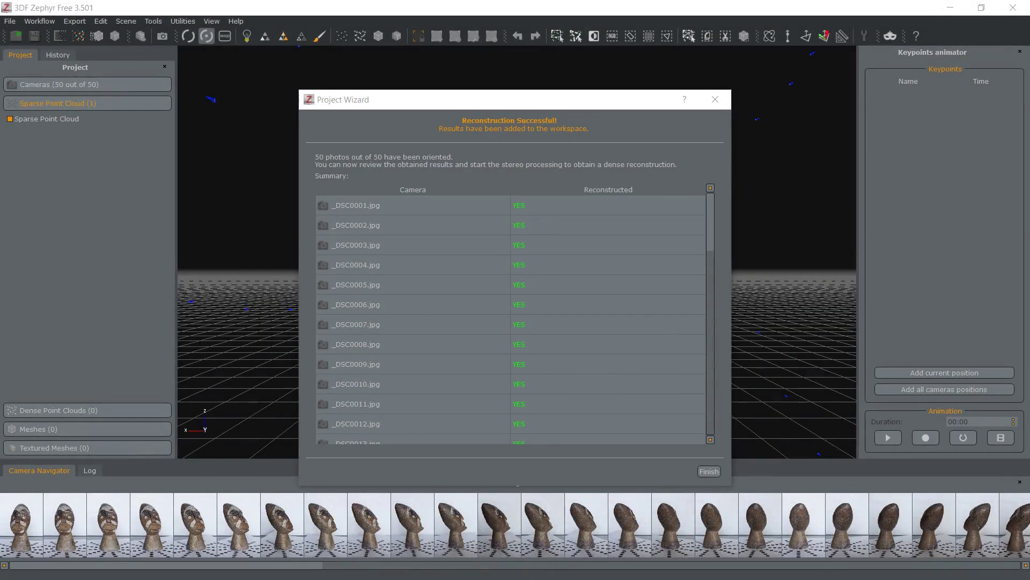
left_click(704, 477)
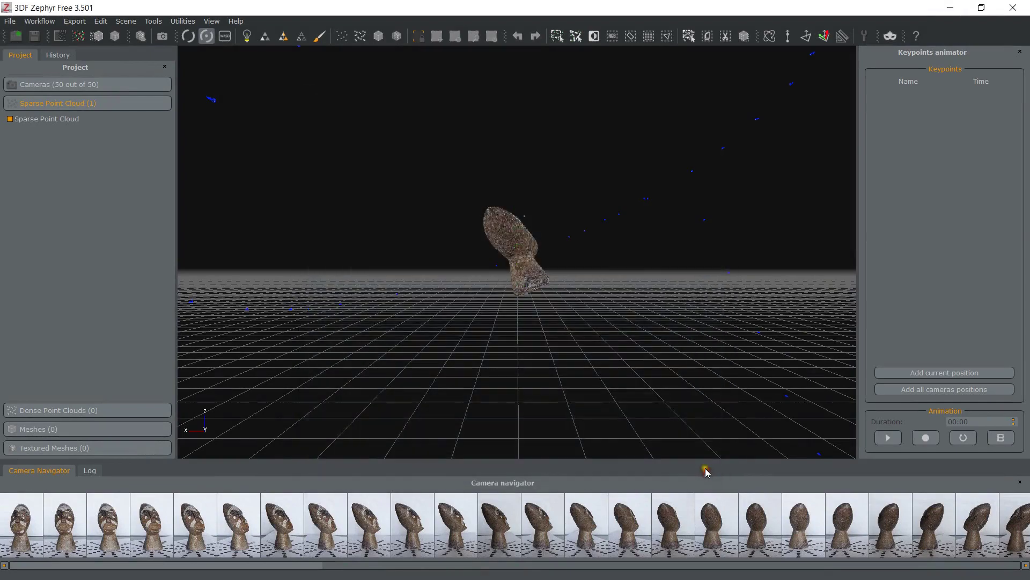
Step: Examine the statue's sparse point cloud from several sides, and start Dense Point Cloud Generation
mouse_move(652, 324)
left_mouse_down()
mouse_move(628, 333)
mouse_move(660, 328)
left_mouse_up()
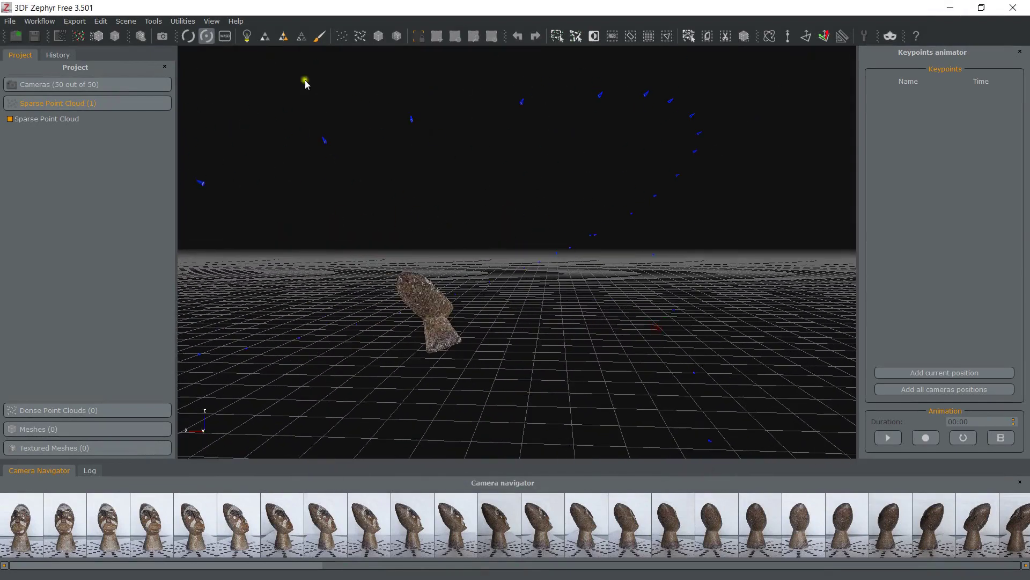
left_click(189, 36)
mouse_move(370, 296)
left_mouse_down()
mouse_move(485, 306)
mouse_move(632, 299)
mouse_move(778, 322)
left_mouse_up()
mouse_move(778, 322)
right_mouse_down()
mouse_move(685, 361)
mouse_move(679, 379)
mouse_move(651, 376)
mouse_move(555, 315)
mouse_move(589, 337)
right_mouse_up()
left_click_drag(588, 337, 579, 359)
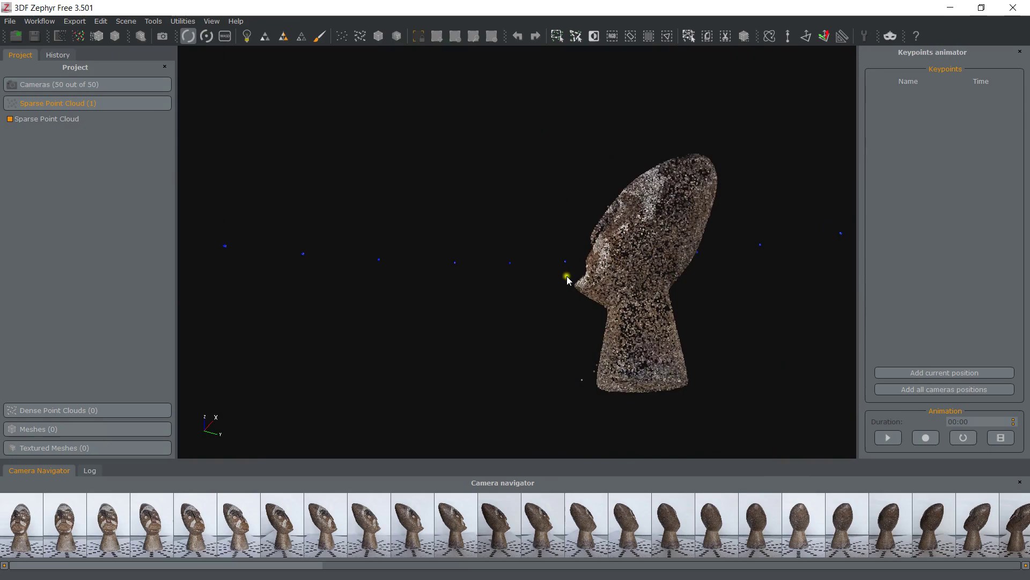
left_click_drag(565, 306, 727, 399)
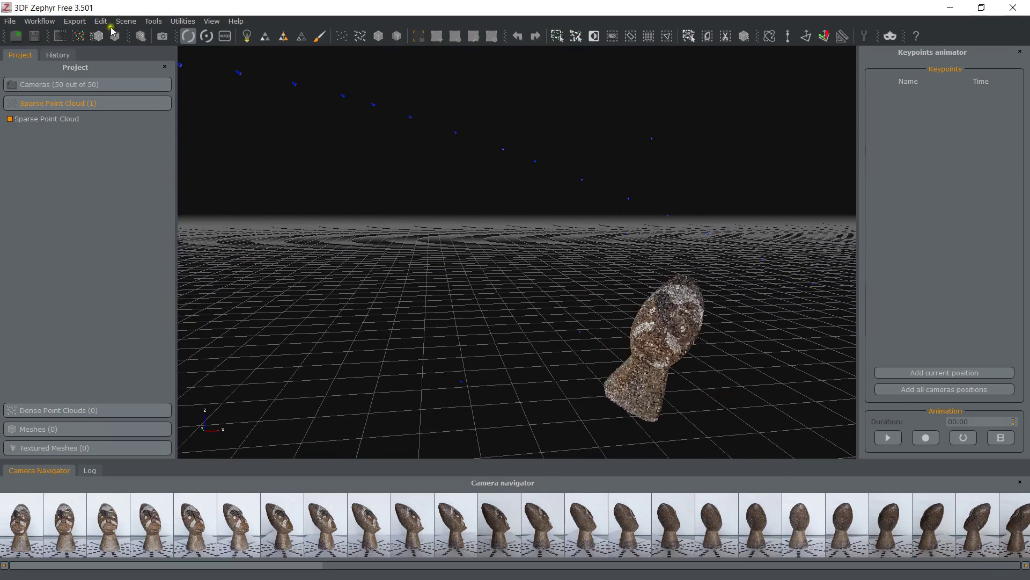
left_click(39, 21)
left_click(70, 51)
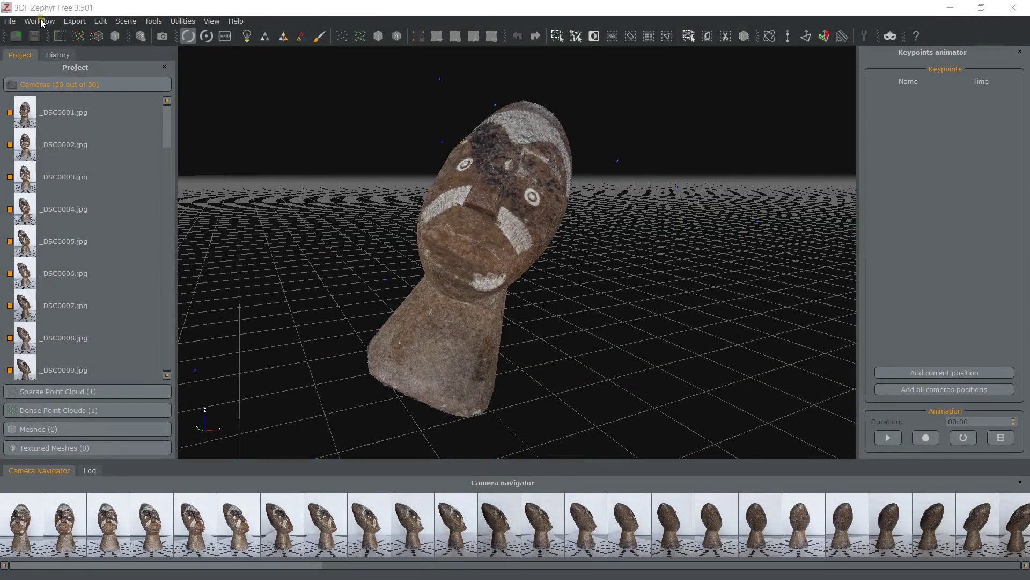
Step: Start Mesh Extraction from the dense point cloud with the Close Range category and the High Details - Smooth Surface preset
left_click(42, 22)
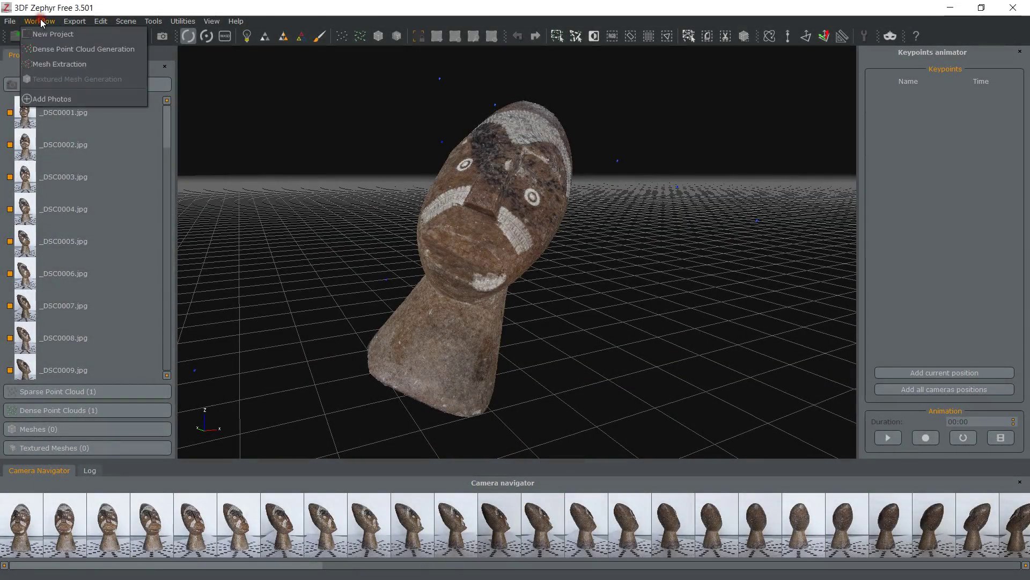
left_click(63, 64)
left_click(672, 475)
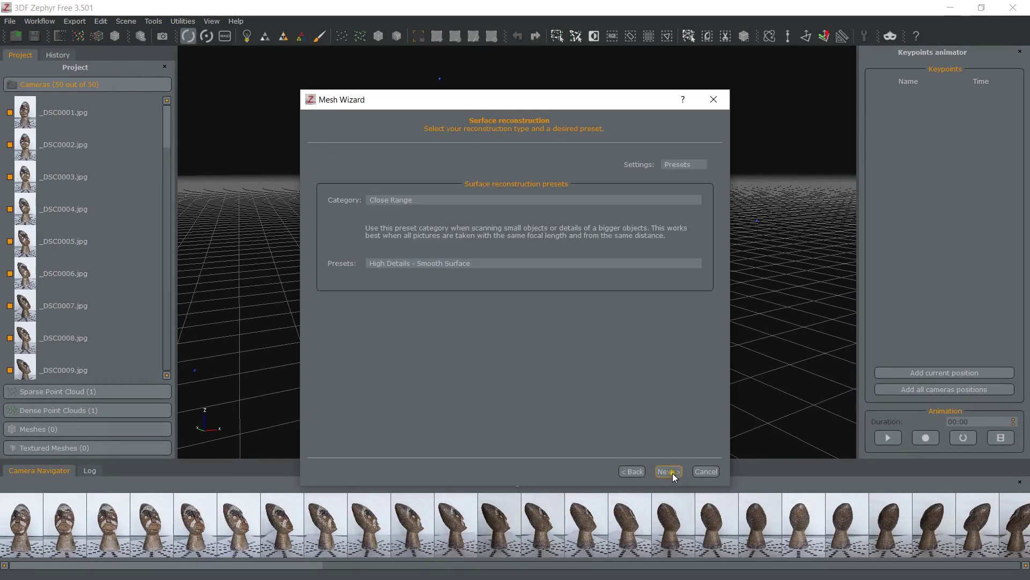
left_click(669, 471)
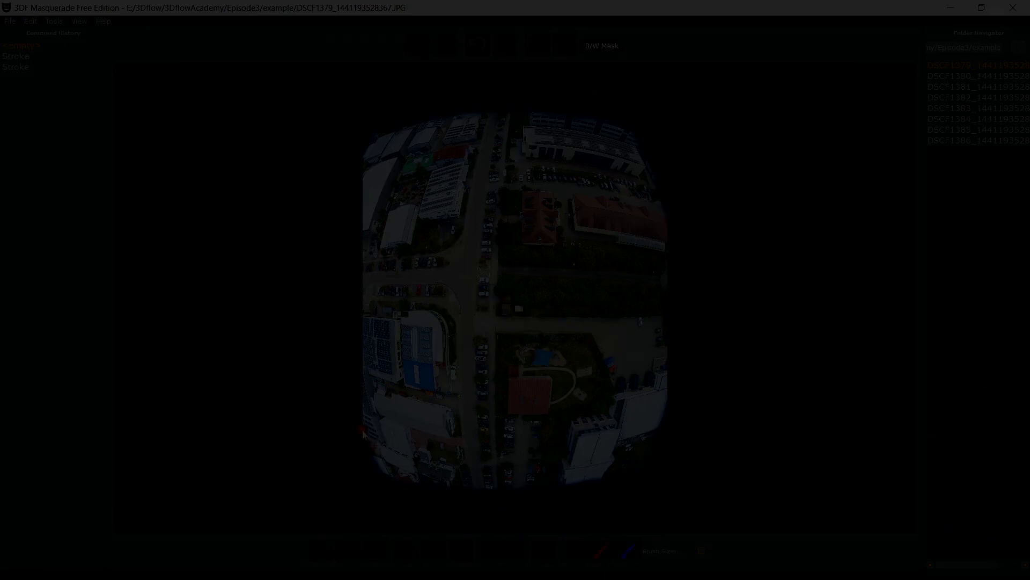
Step: In Masquerade, outline the aerial scene in DSCF1379_1441193528367.JPG with a polygon inside the black border, mask the selection and check its black-and-white mask
mouse_move(364, 434)
left_mouse_down()
mouse_move(390, 479)
mouse_move(420, 483)
mouse_move(565, 486)
mouse_move(631, 469)
mouse_move(665, 403)
mouse_move(672, 317)
left_mouse_up()
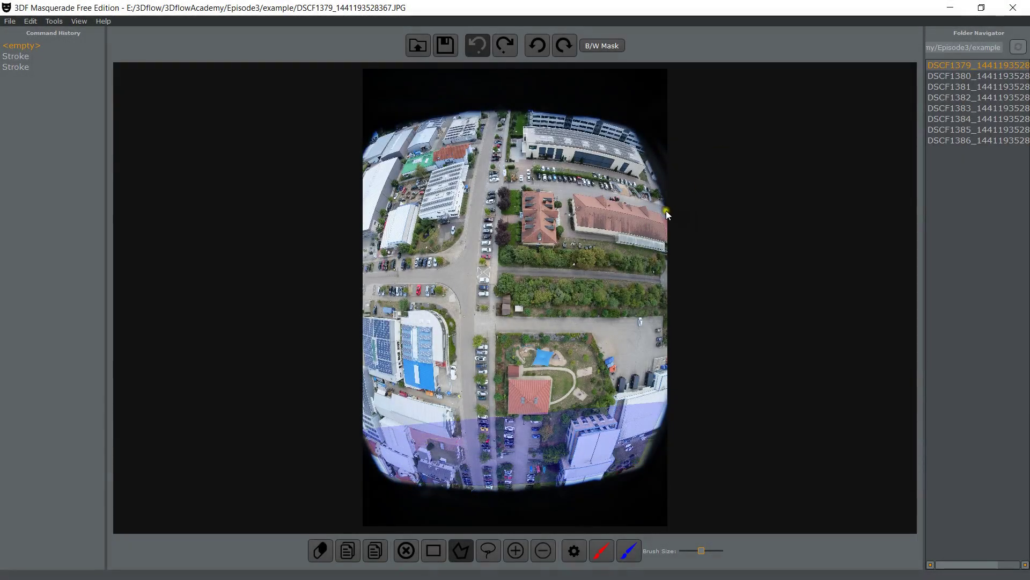
mouse_move(667, 214)
left_mouse_down()
mouse_move(647, 150)
mouse_move(515, 113)
mouse_move(424, 123)
mouse_move(367, 156)
mouse_move(363, 434)
left_mouse_up()
left_click(515, 550)
left_click(599, 46)
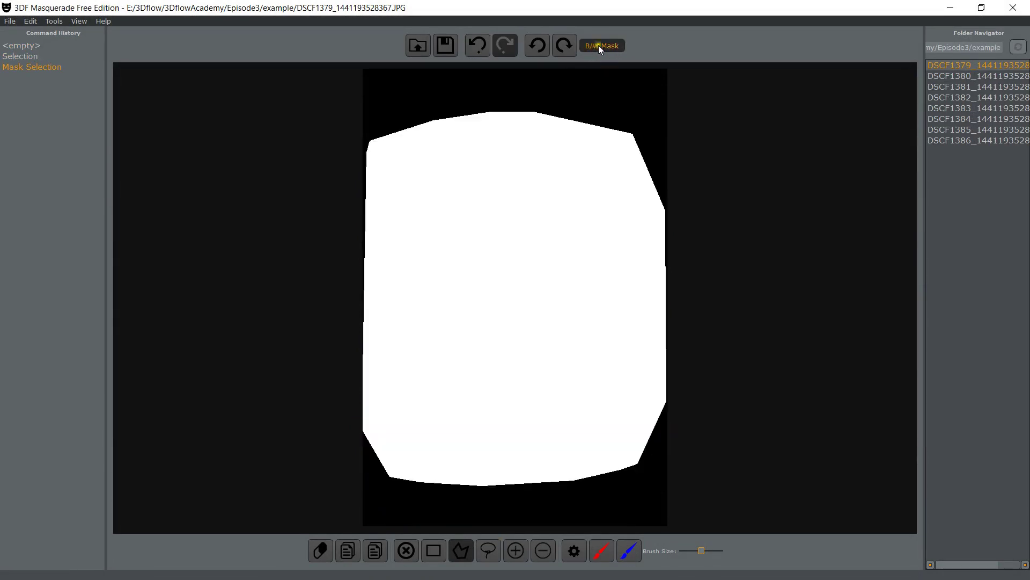
Step: Copy the current polygon mask to all the following images in the example folder
left_click(54, 21)
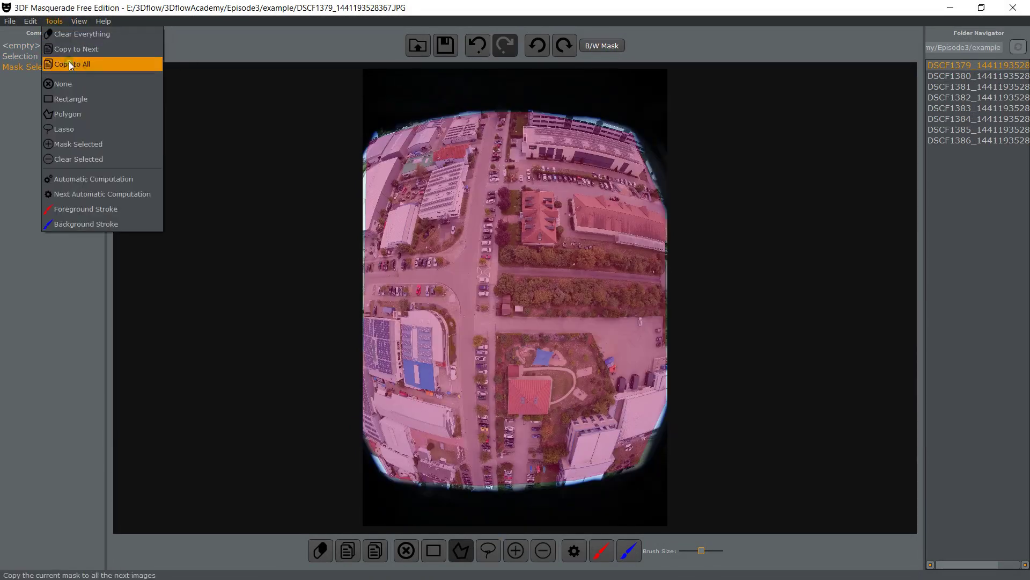
left_click(98, 65)
left_click(522, 324)
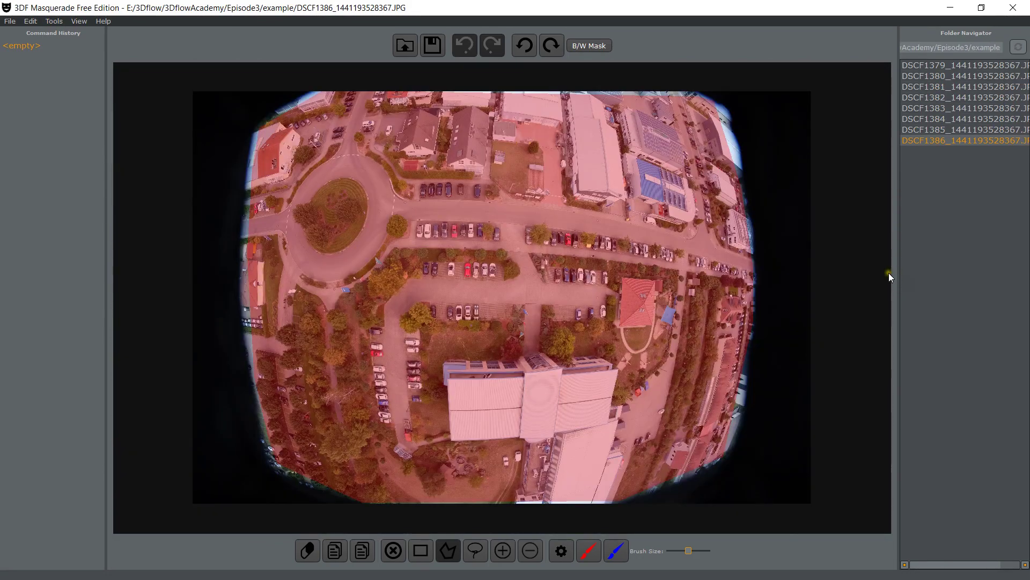
Step: Widen the folder's file list to show the full image names, and check the copied mask on DSCF1383_1441193528367.JPG
left_click_drag(889, 277, 812, 277)
left_click(547, 45)
left_click(902, 110)
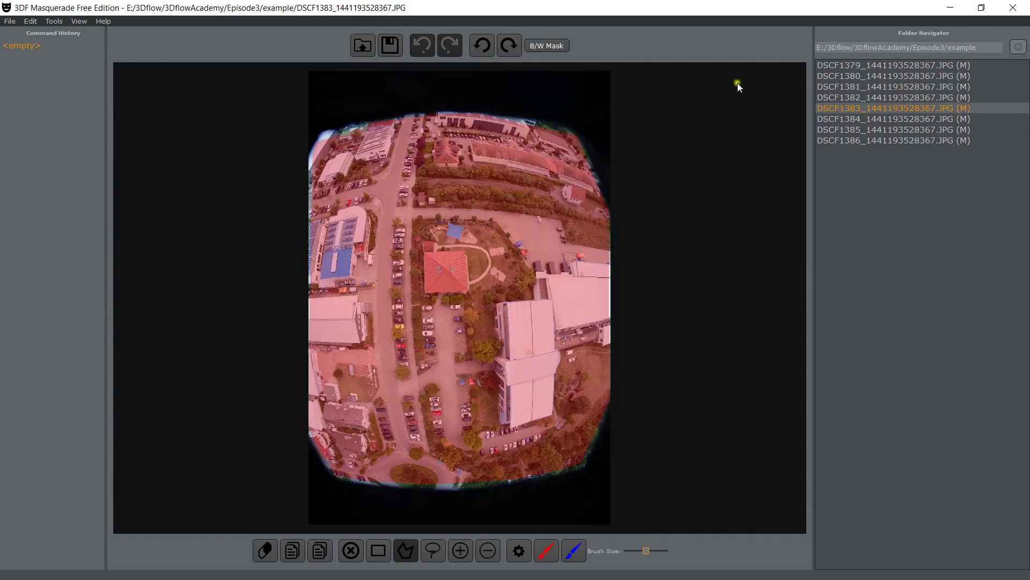